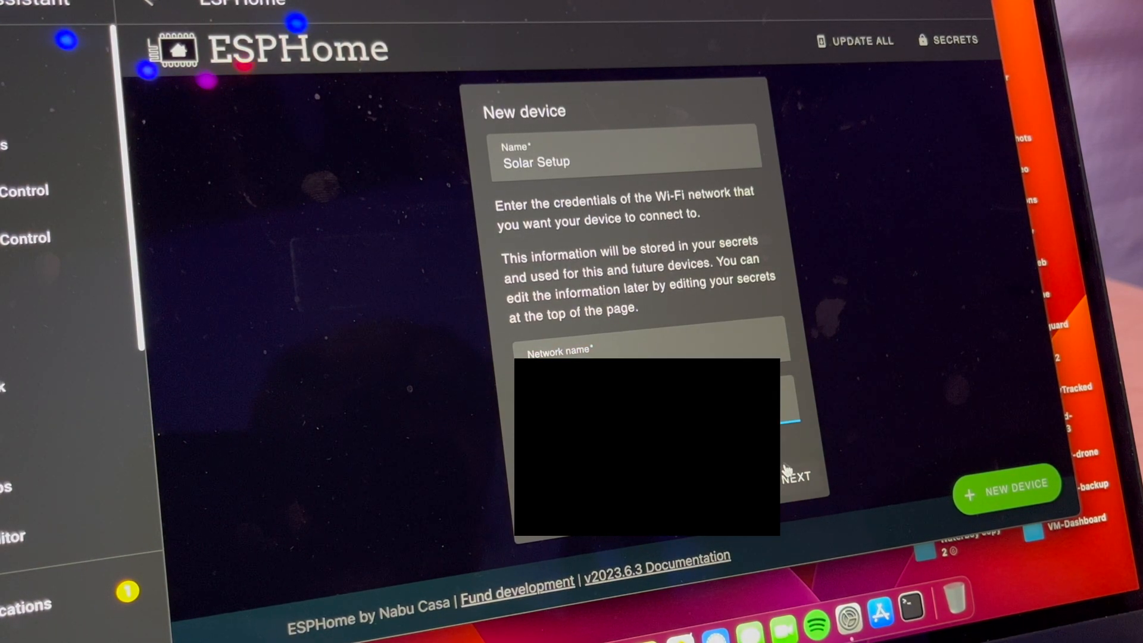
Step: Continue the new-device wizard past the Wi-Fi credentials for the 'solar' device
{"action": "left_click", "coordinate": [795, 479]}
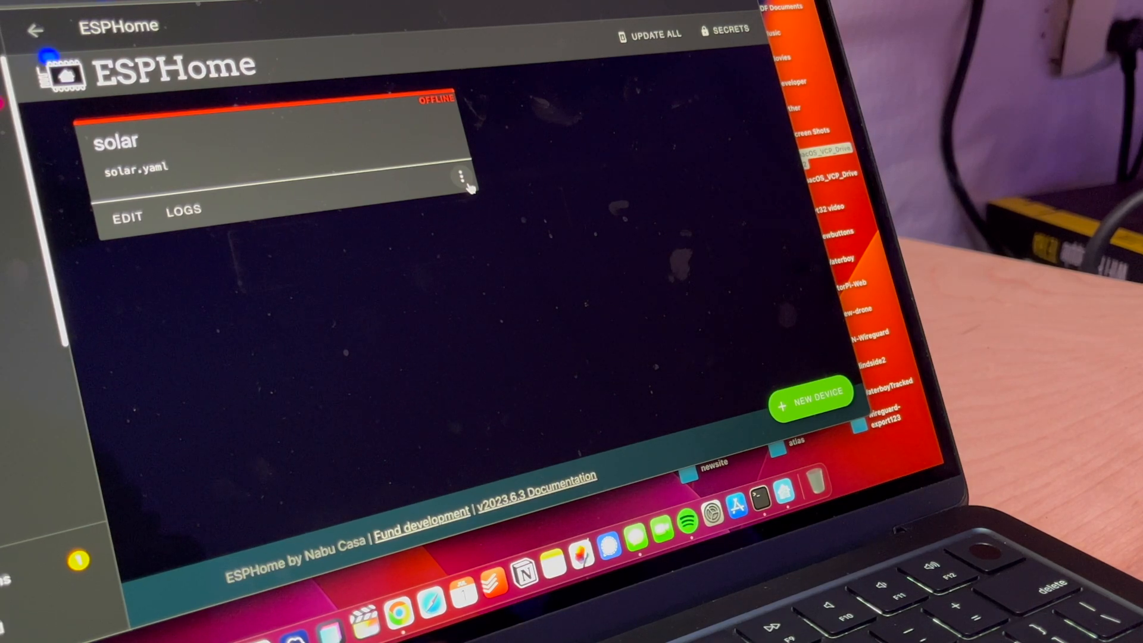
Step: Start installing the solar configuration via the server's USB connection, then return to the method choices
{"action": "left_click", "coordinate": [462, 180]}
{"action": "left_click", "coordinate": [548, 241]}
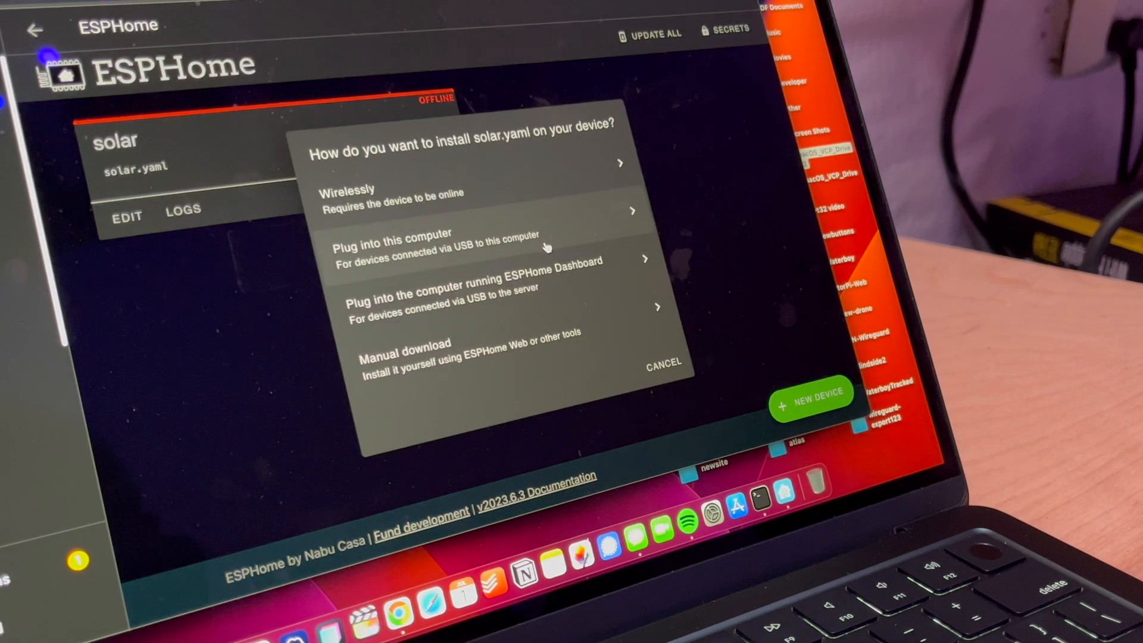
{"action": "left_click", "coordinate": [439, 295]}
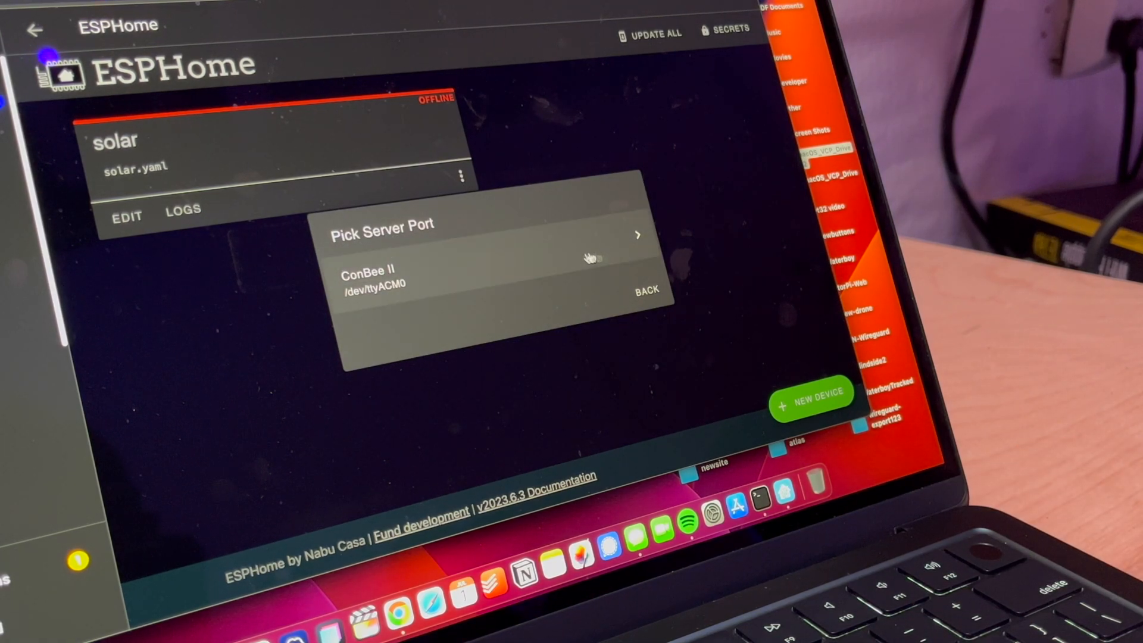
{"action": "left_click", "coordinate": [647, 290]}
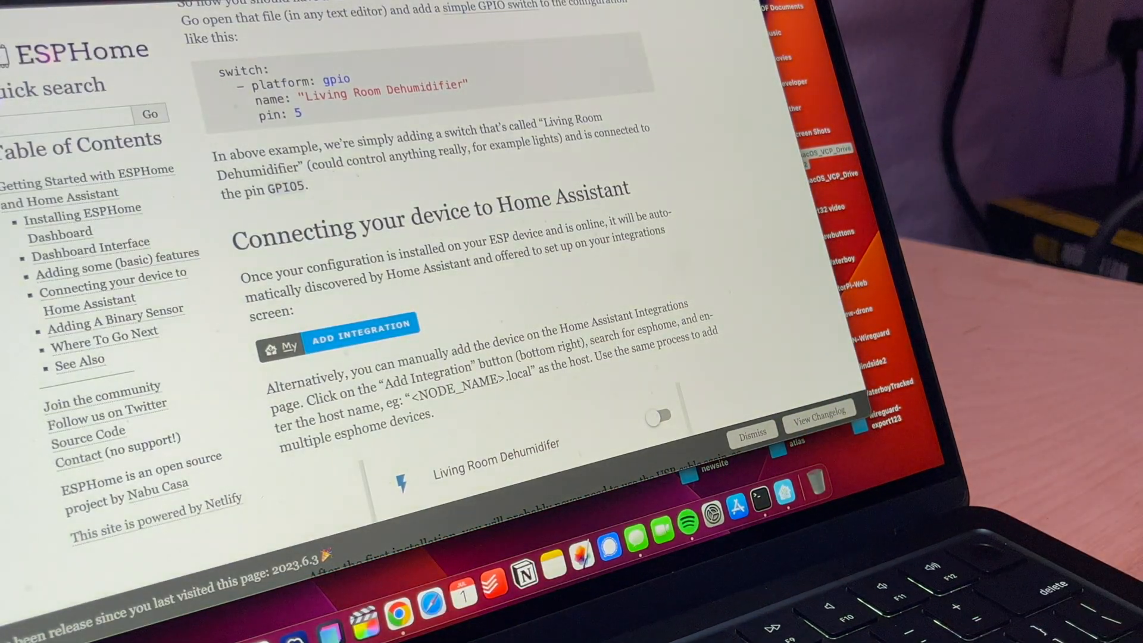
{"action": "scroll", "coordinate": [472, 223], "scroll_direction": "up", "scroll_amount": 8}
{"action": "scroll", "coordinate": [472, 223], "scroll_direction": "up", "scroll_amount": 6}
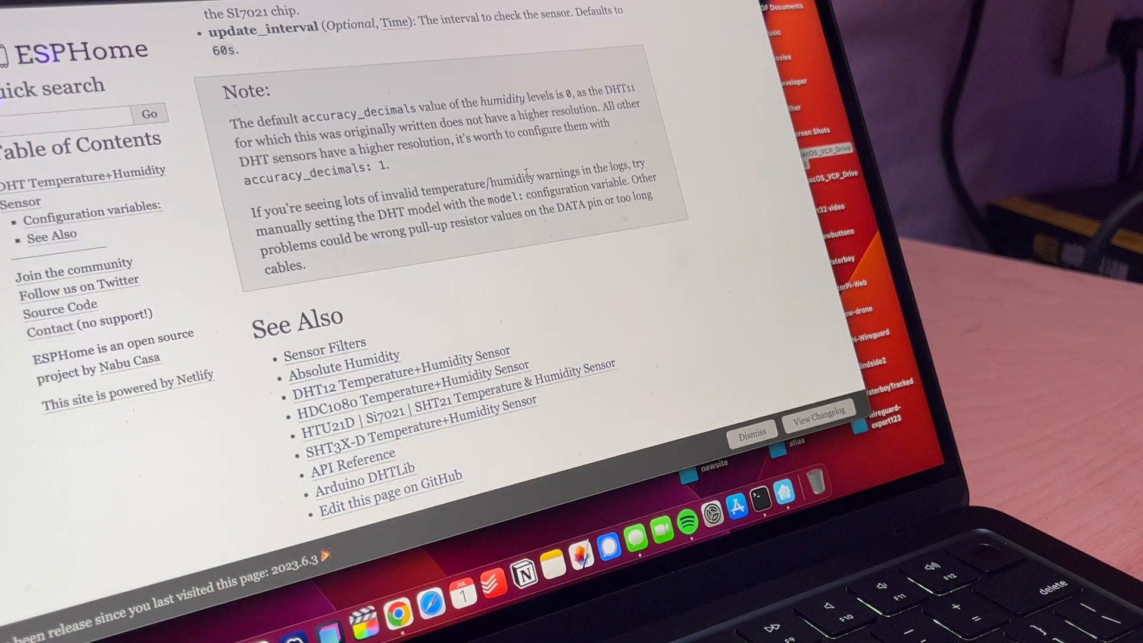
{"action": "scroll", "coordinate": [531, 174], "scroll_direction": "up", "scroll_amount": 5}
{"action": "scroll", "coordinate": [491, 223], "scroll_direction": "up", "scroll_amount": 5}
{"action": "scroll", "coordinate": [455, 308], "scroll_direction": "up", "scroll_amount": 5}
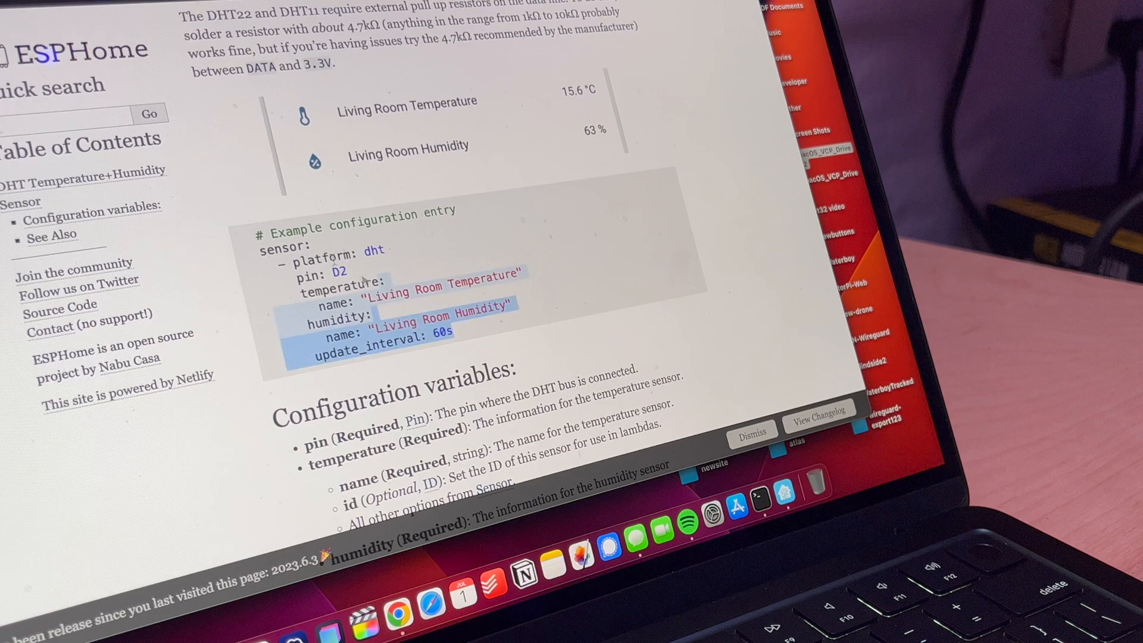
{"action": "scroll", "coordinate": [284, 251], "scroll_direction": "up", "scroll_amount": 1}
Step: Copy the example DHT sensor block from the docs and open solar.yaml for editing
{"action": "left_click", "coordinate": [282, 263]}
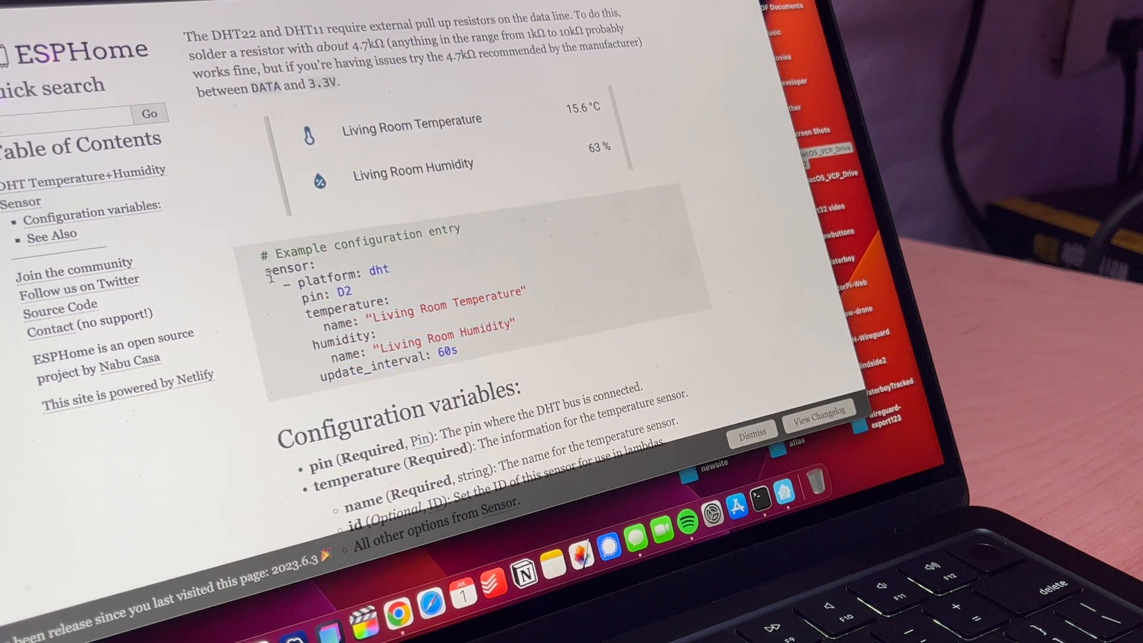
{"action": "left_click_drag", "start_coordinate": [266, 268], "coordinate": [464, 353]}
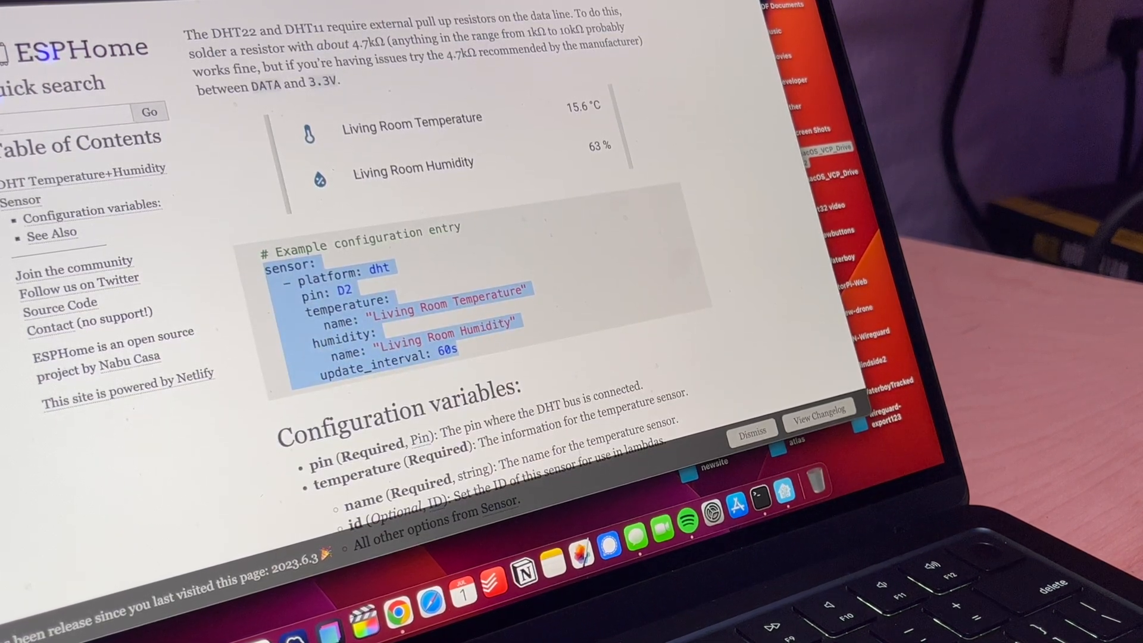
{"action": "key", "text": "ctrl+c"}
{"action": "key", "text": "ctrl+Tab"}
{"action": "left_click", "coordinate": [125, 216]}
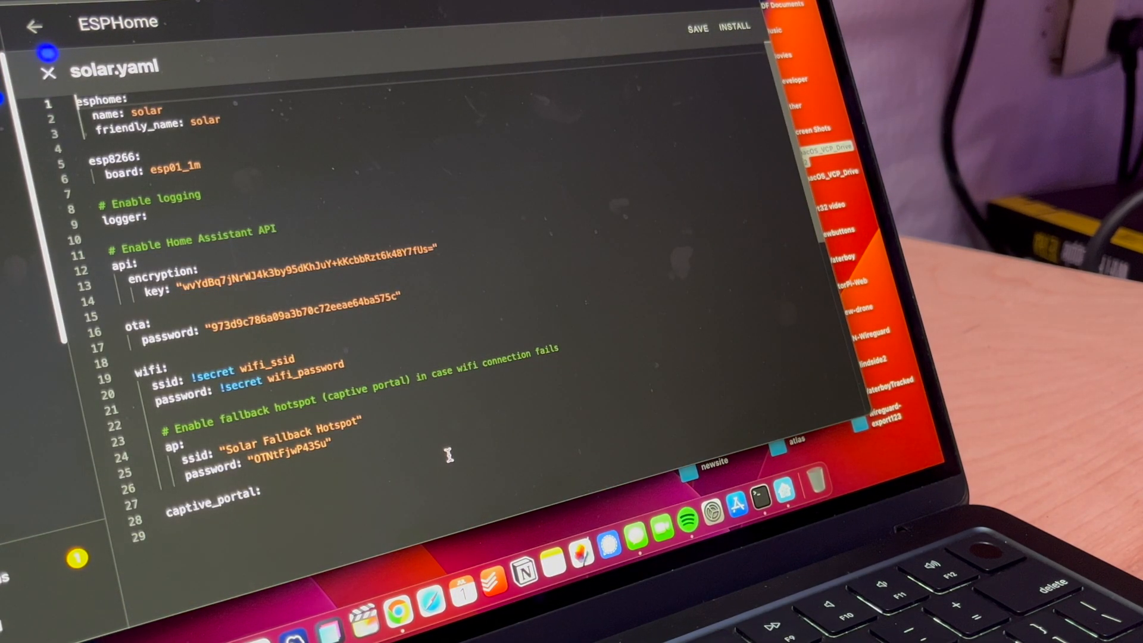
Step: Paste the DHT sensor block and rename its sensors to Solar Box Temperature and Solar Box Humidity
{"action": "left_click", "coordinate": [237, 139]}
{"action": "key", "text": "ctrl+v"}
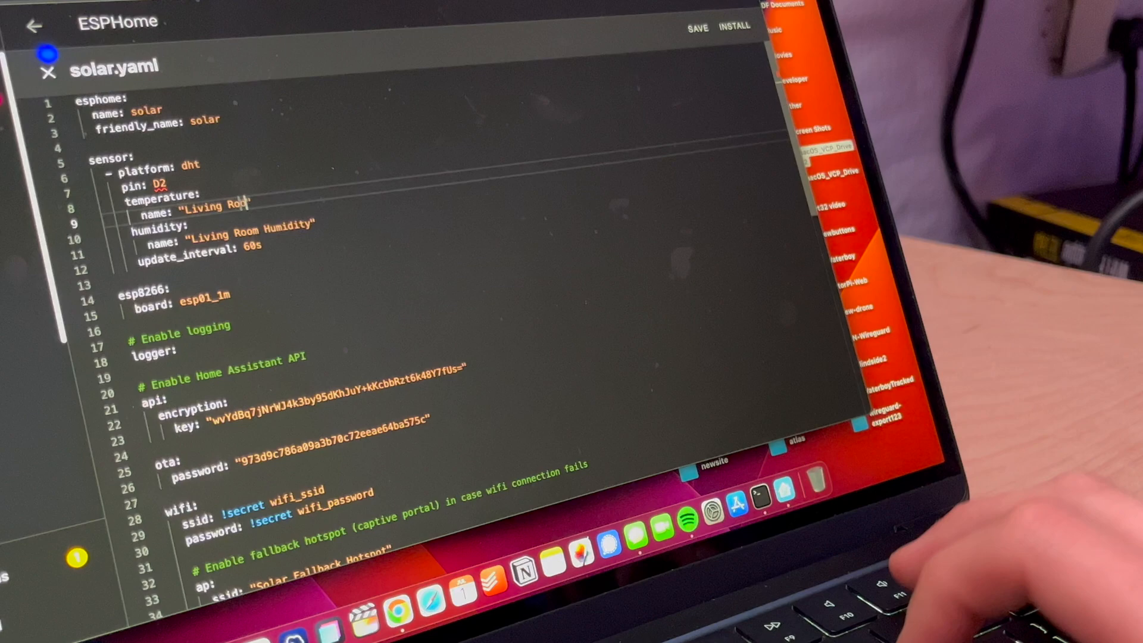
{"action": "key", "text": "BackSpace"}
{"action": "key", "text": "BackSpace"}
{"action": "key", "text": "BackSpace"}
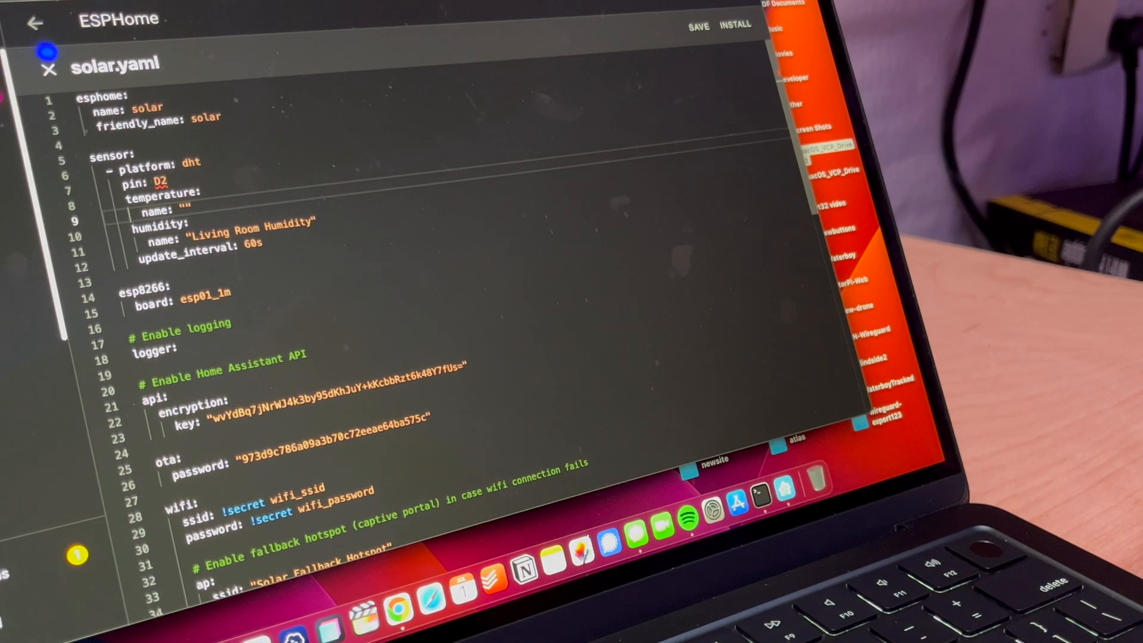
{"action": "type", "text": "Solar Box "}
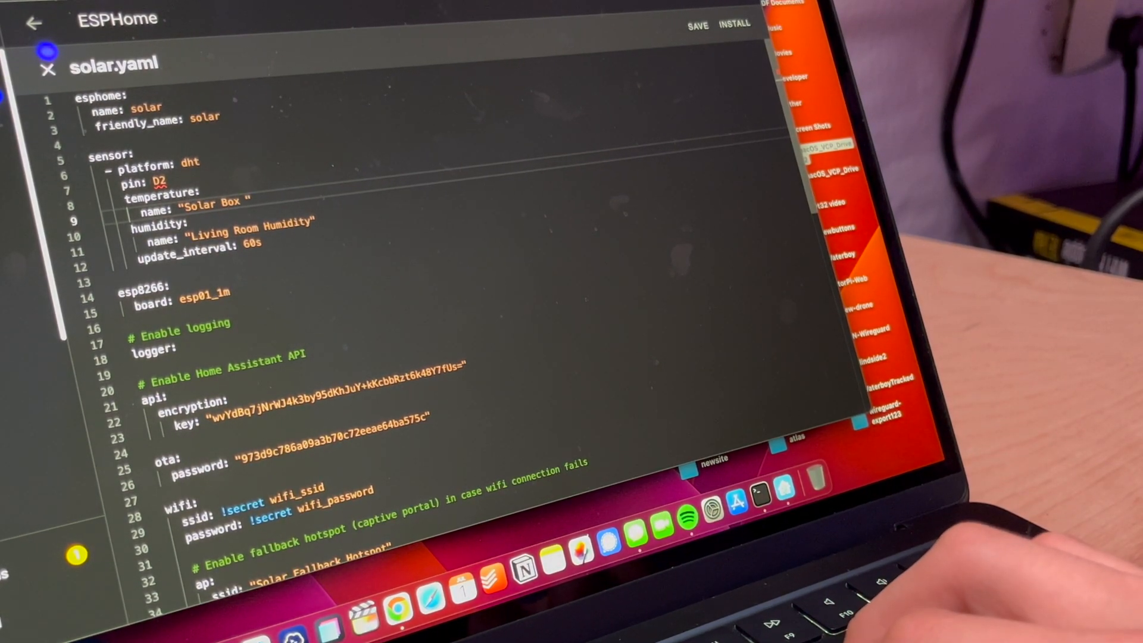
{"action": "type", "text": "Temperature"}
{"action": "double_click", "coordinate": [246, 231]}
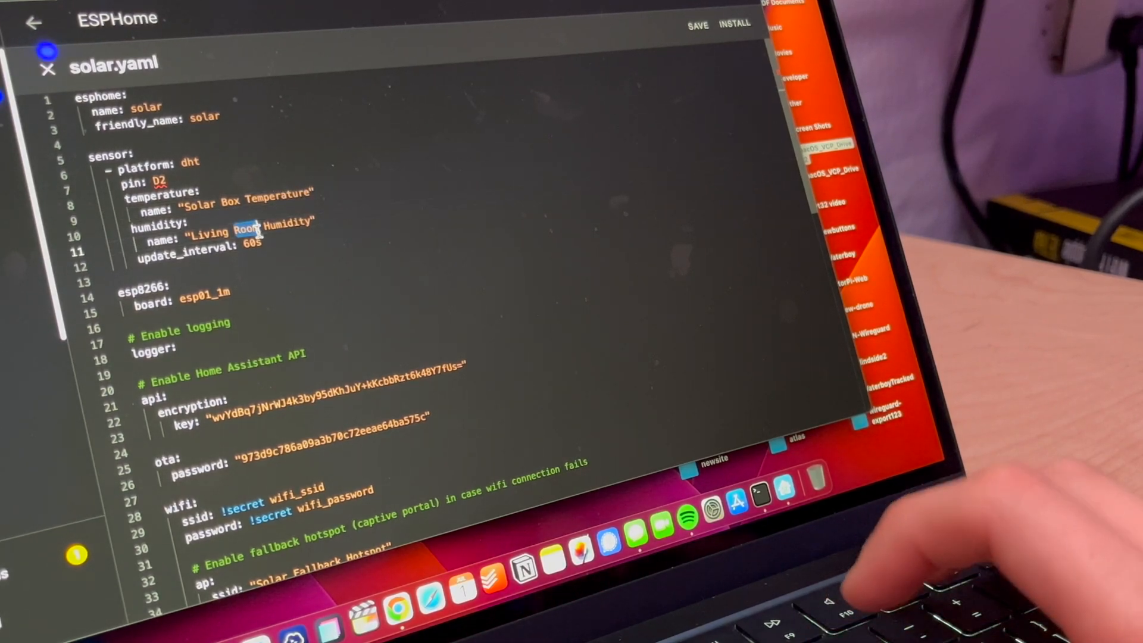
{"action": "key", "text": "BackSpace"}
{"action": "key", "text": "BackSpace"}
{"action": "key", "text": "BackSpace"}
{"action": "type", "text": "Solar"}
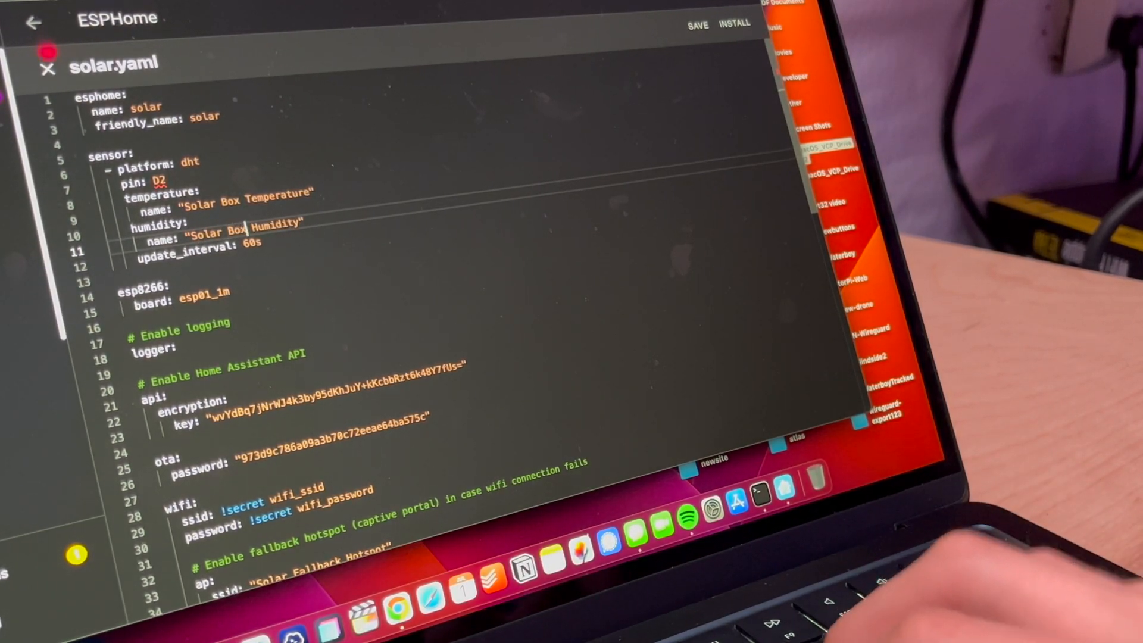
Step: Save solar.yaml, set the sensor pin to 4 and bring up the install method choices
{"action": "left_click", "coordinate": [700, 28]}
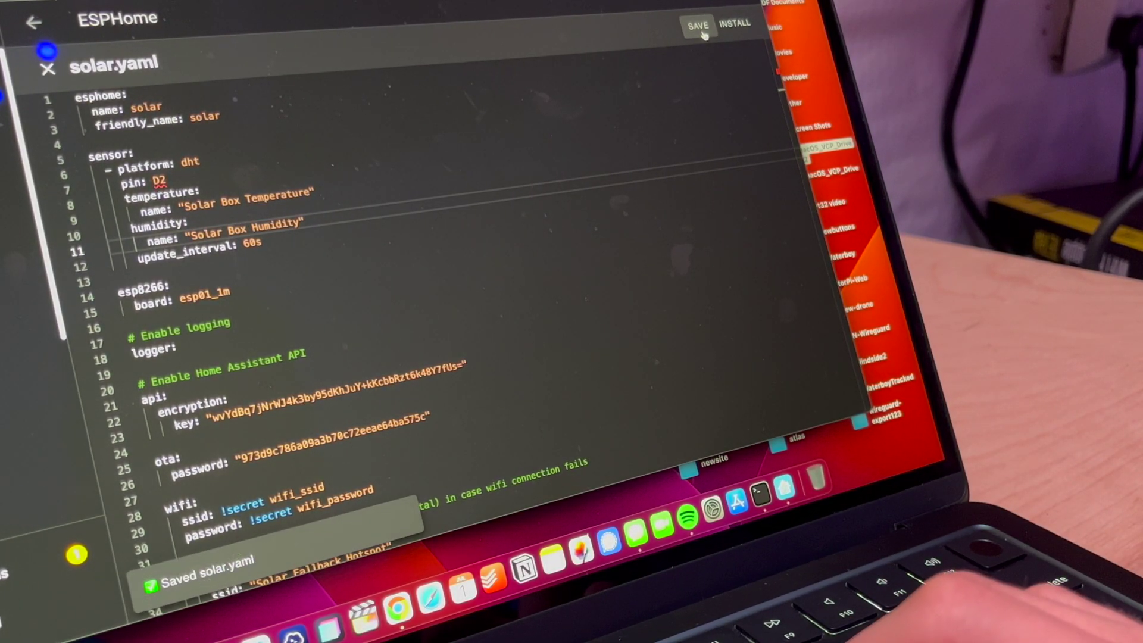
{"action": "left_click", "coordinate": [737, 24]}
{"action": "left_click", "coordinate": [500, 179]}
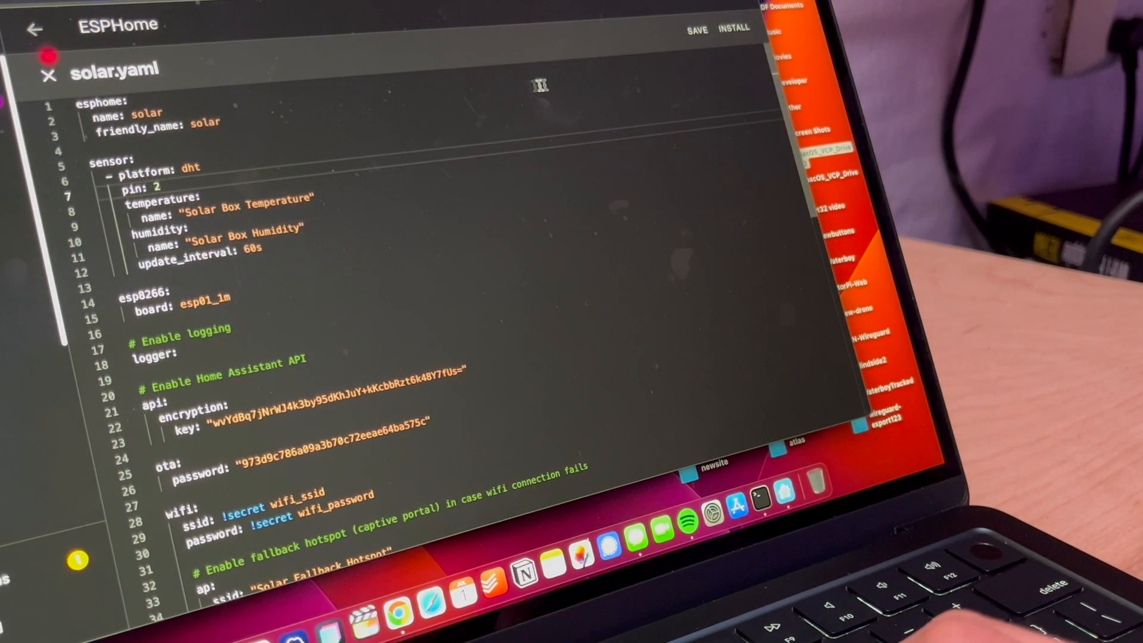
{"action": "key", "text": "BackSpace"}
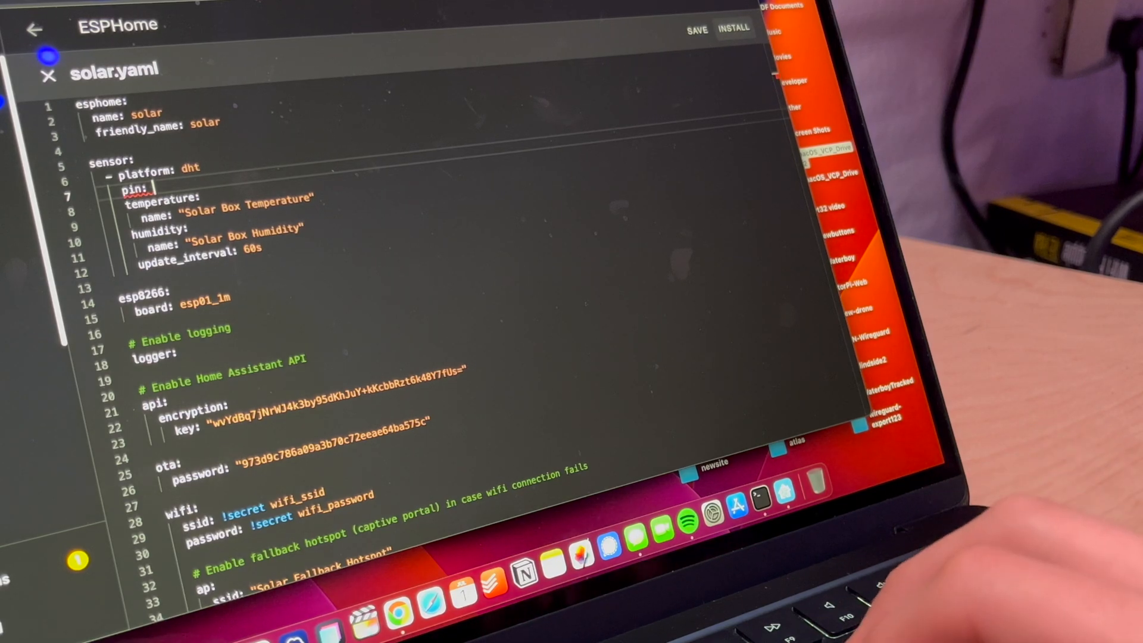
{"action": "type", "text": "4"}
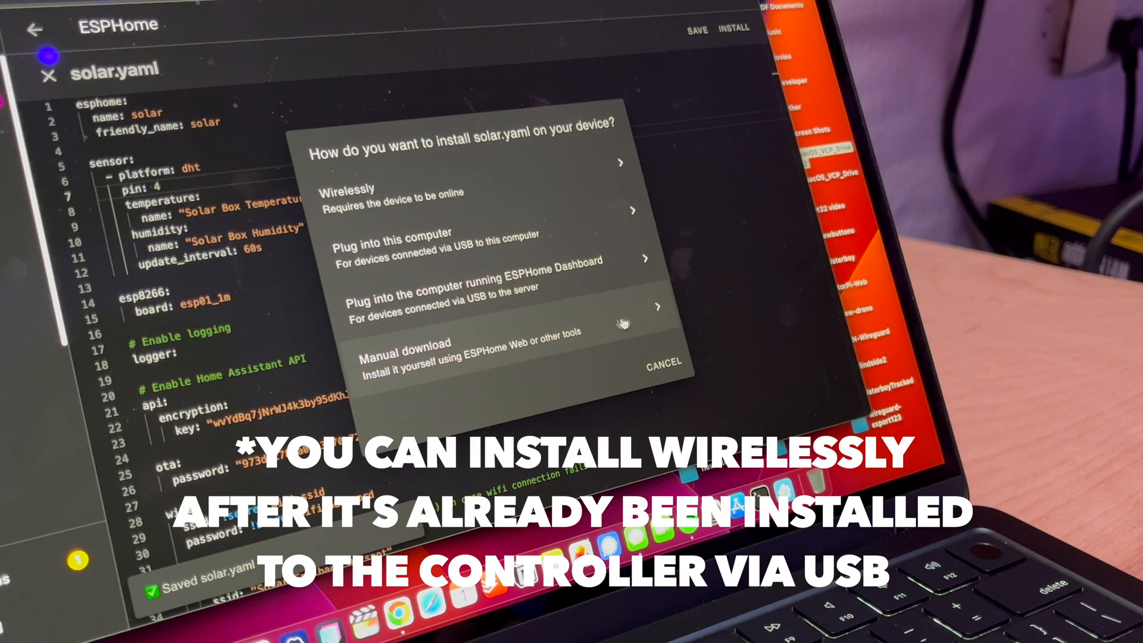
Step: Install the updated solar.yaml onto the device wirelessly
{"action": "left_click", "coordinate": [492, 207]}
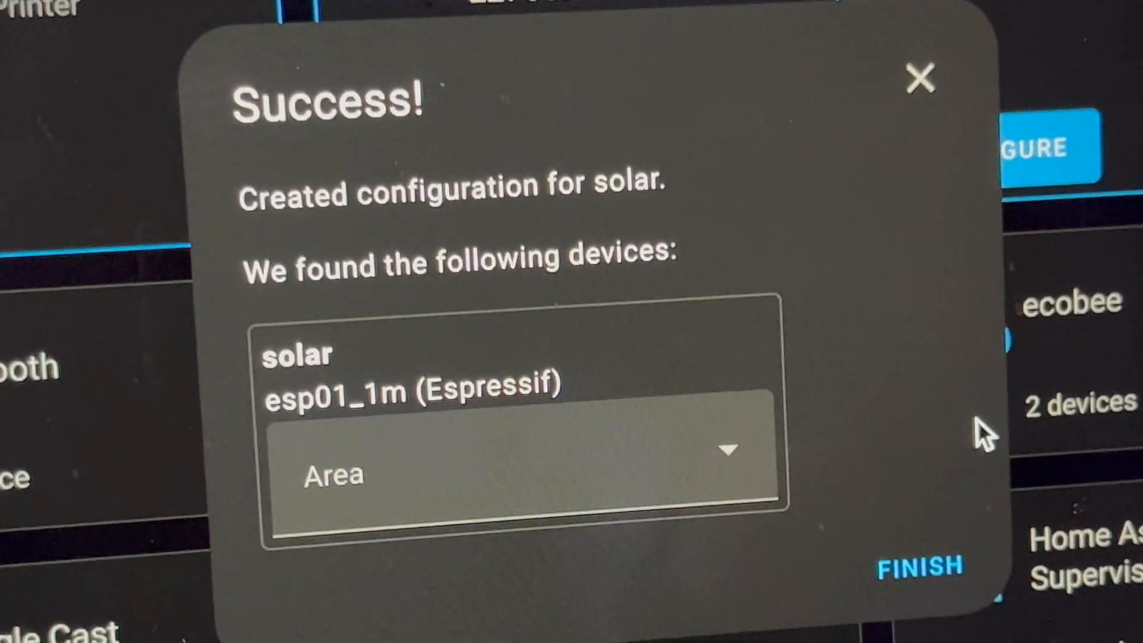
Step: Show the Area list for the newly configured solar device
{"action": "left_click", "coordinate": [572, 455]}
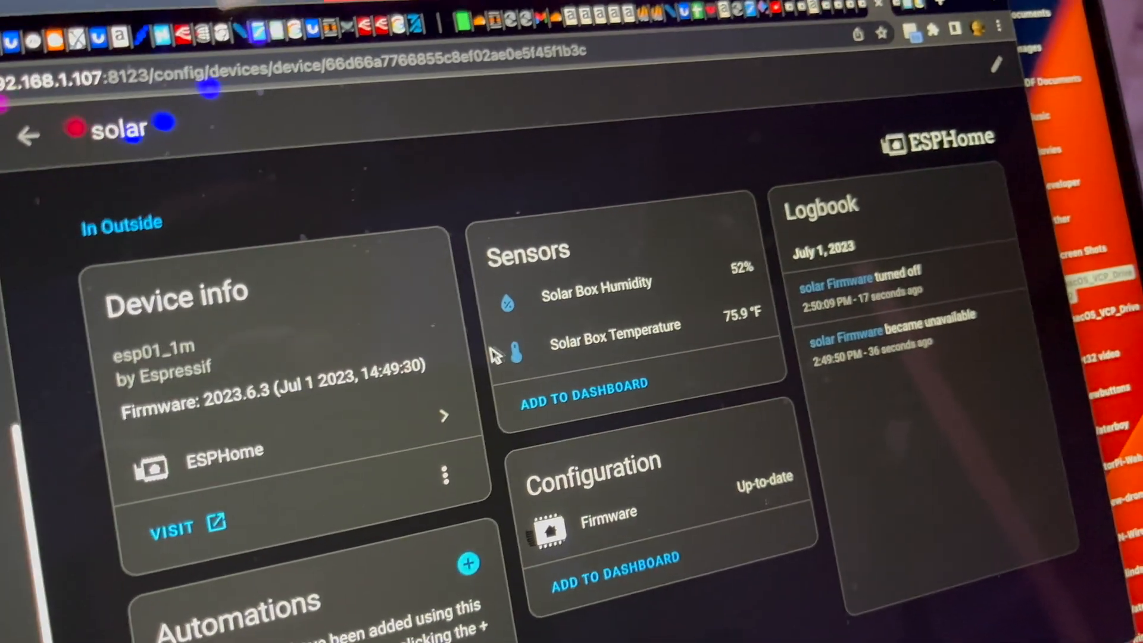
Step: View the Solar Box Temperature entity details at 75.9 °F
{"action": "left_click", "coordinate": [554, 340]}
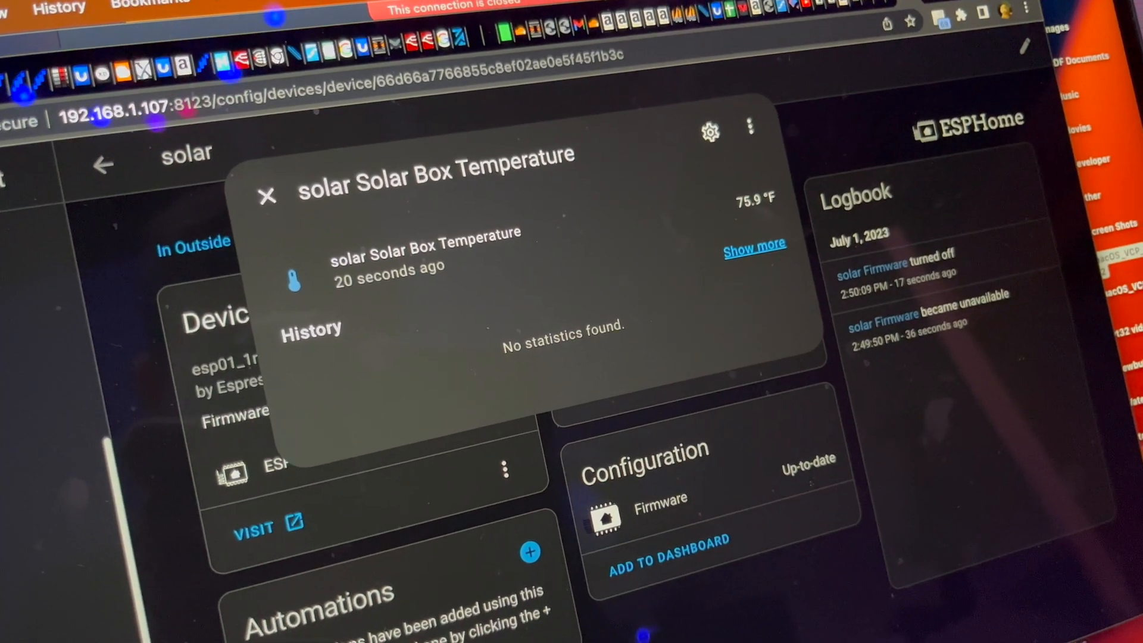